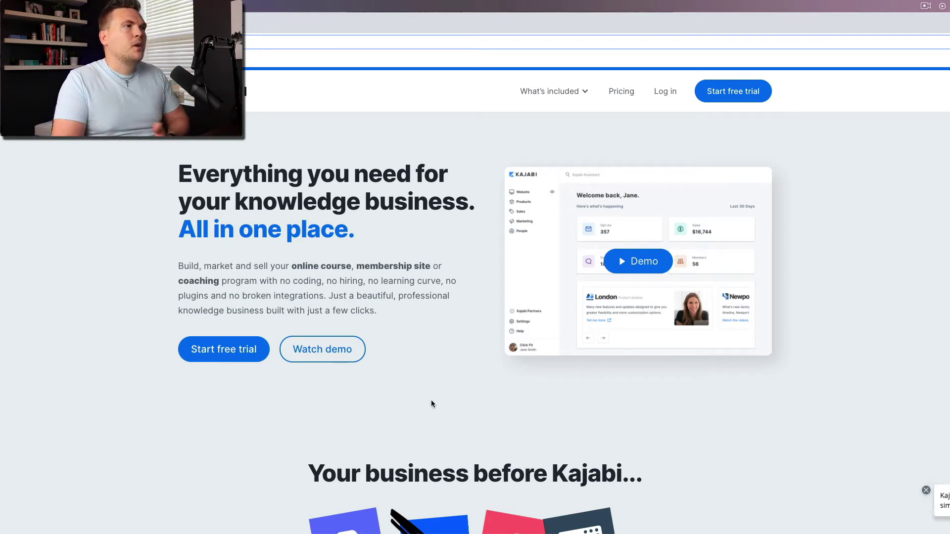
{"action": "scroll", "coordinate": [432, 404], "scroll_direction": "down", "scroll_amount": 4}
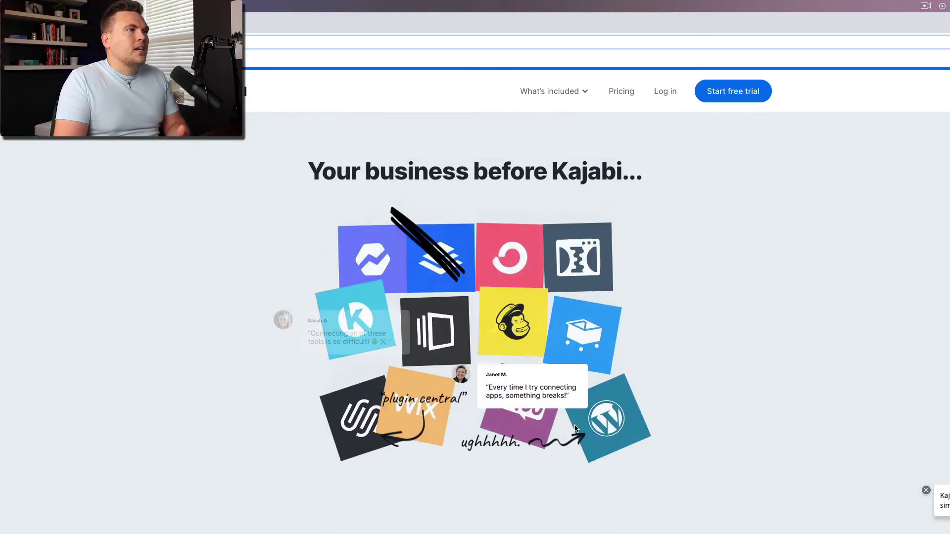
{"action": "scroll", "coordinate": [749, 348], "scroll_direction": "down", "scroll_amount": 1}
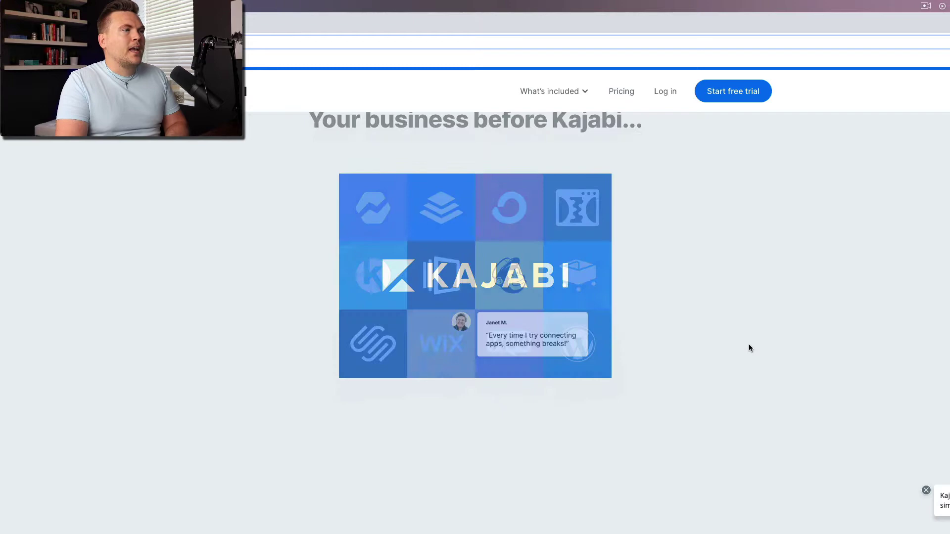
{"action": "mouse_move", "coordinate": [475, 261]}
{"action": "mouse_move", "coordinate": [544, 320]}
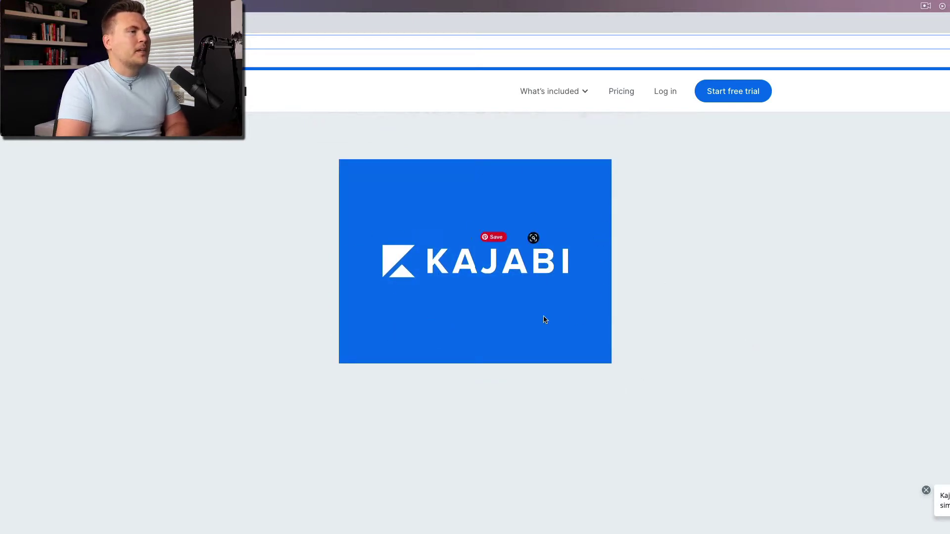
{"action": "scroll", "coordinate": [648, 377], "scroll_direction": "up", "scroll_amount": 1}
{"action": "scroll", "coordinate": [647, 374], "scroll_direction": "up", "scroll_amount": 2}
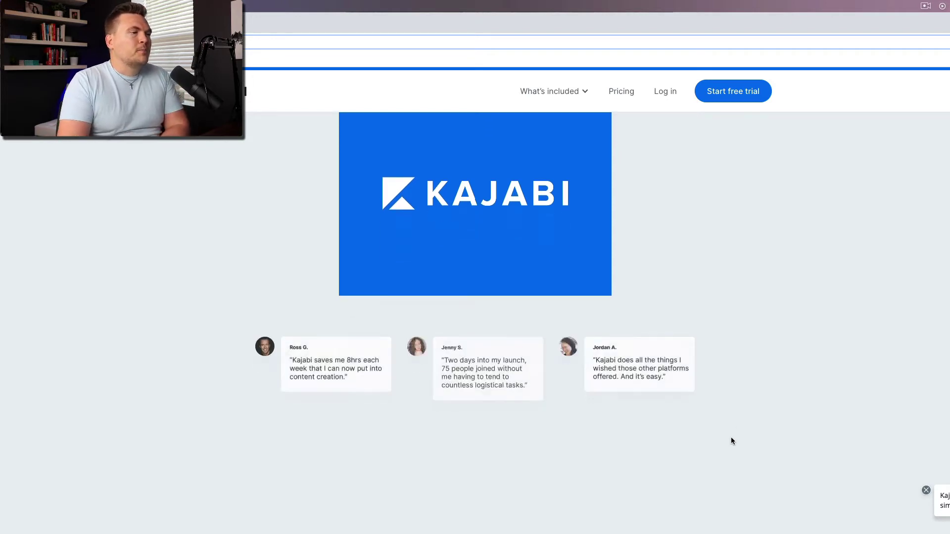
{"action": "scroll", "coordinate": [731, 441], "scroll_direction": "down", "scroll_amount": 2}
{"action": "scroll", "coordinate": [813, 453], "scroll_direction": "down", "scroll_amount": 3}
{"action": "scroll", "coordinate": [813, 454], "scroll_direction": "down", "scroll_amount": 3}
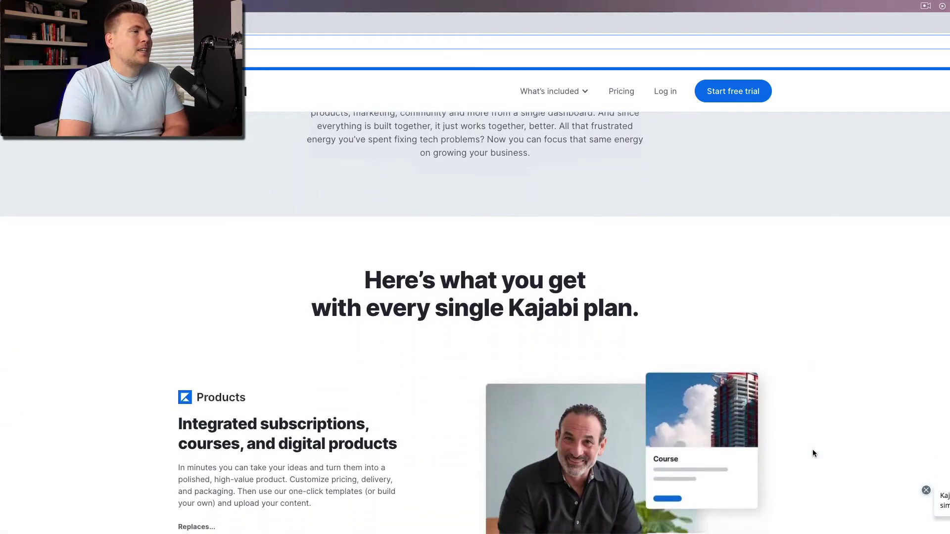
{"action": "scroll", "coordinate": [813, 453], "scroll_direction": "down", "scroll_amount": 2}
{"action": "scroll", "coordinate": [813, 453], "scroll_direction": "down", "scroll_amount": 1}
{"action": "scroll", "coordinate": [813, 454], "scroll_direction": "down", "scroll_amount": 1}
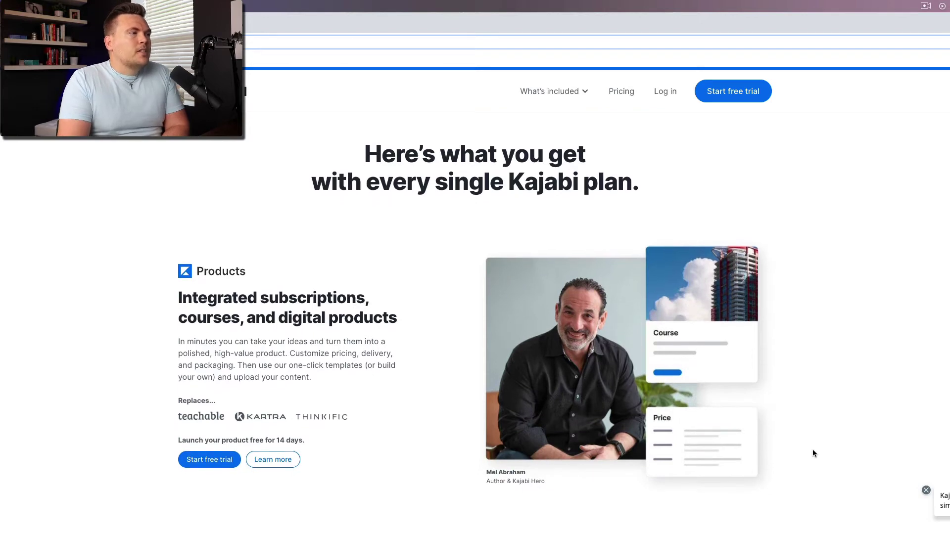
{"action": "scroll", "coordinate": [812, 454], "scroll_direction": "down", "scroll_amount": 1}
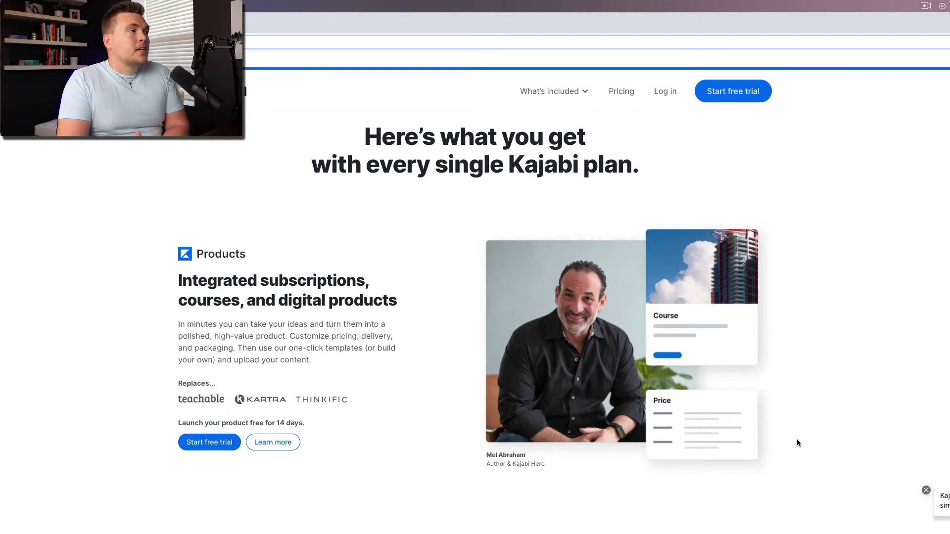
{"action": "scroll", "coordinate": [798, 443], "scroll_direction": "down", "scroll_amount": 1}
{"action": "scroll", "coordinate": [798, 444], "scroll_direction": "down", "scroll_amount": 2}
{"action": "scroll", "coordinate": [797, 443], "scroll_direction": "down", "scroll_amount": 2}
{"action": "scroll", "coordinate": [797, 443], "scroll_direction": "down", "scroll_amount": 2}
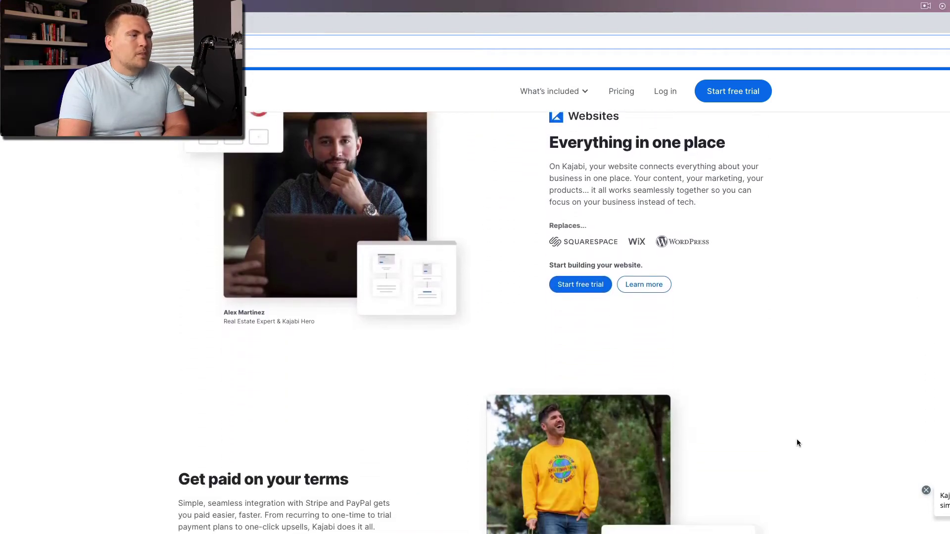
{"action": "scroll", "coordinate": [797, 444], "scroll_direction": "down", "scroll_amount": 2}
{"action": "scroll", "coordinate": [797, 443], "scroll_direction": "down", "scroll_amount": 2}
{"action": "scroll", "coordinate": [797, 443], "scroll_direction": "down", "scroll_amount": 2}
{"action": "scroll", "coordinate": [797, 443], "scroll_direction": "up", "scroll_amount": 1}
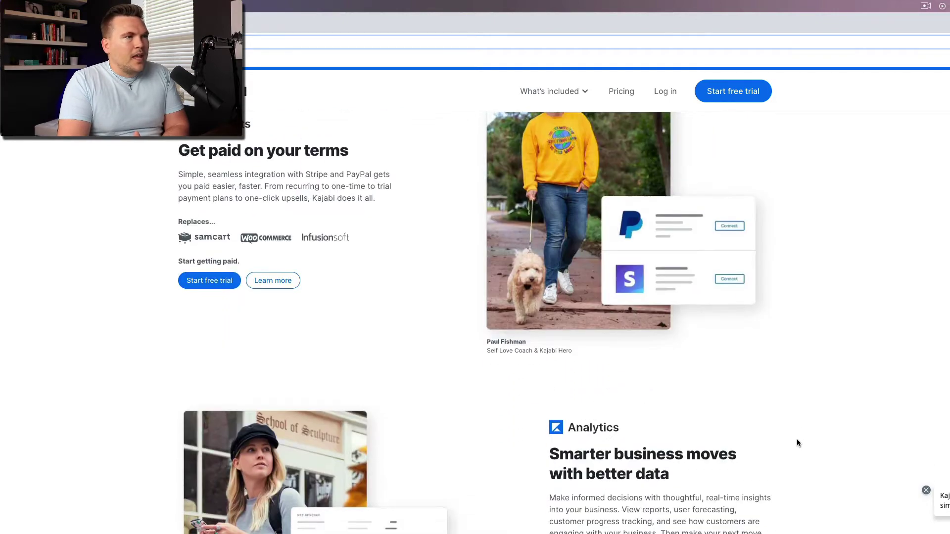
{"action": "scroll", "coordinate": [797, 444], "scroll_direction": "down", "scroll_amount": 6}
{"action": "scroll", "coordinate": [797, 443], "scroll_direction": "up", "scroll_amount": 6}
{"action": "scroll", "coordinate": [797, 442], "scroll_direction": "up", "scroll_amount": 4}
{"action": "scroll", "coordinate": [797, 444], "scroll_direction": "up", "scroll_amount": 2}
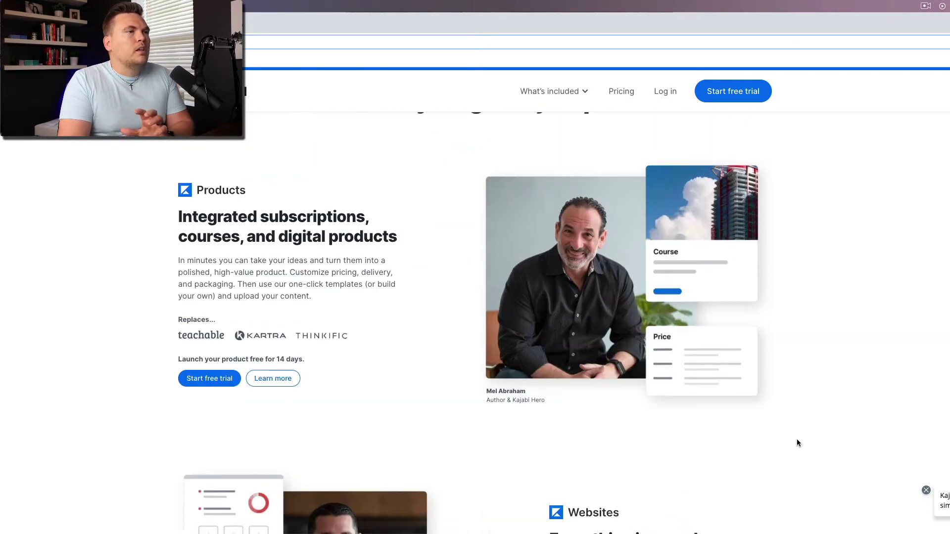
{"action": "scroll", "coordinate": [798, 443], "scroll_direction": "up", "scroll_amount": 1}
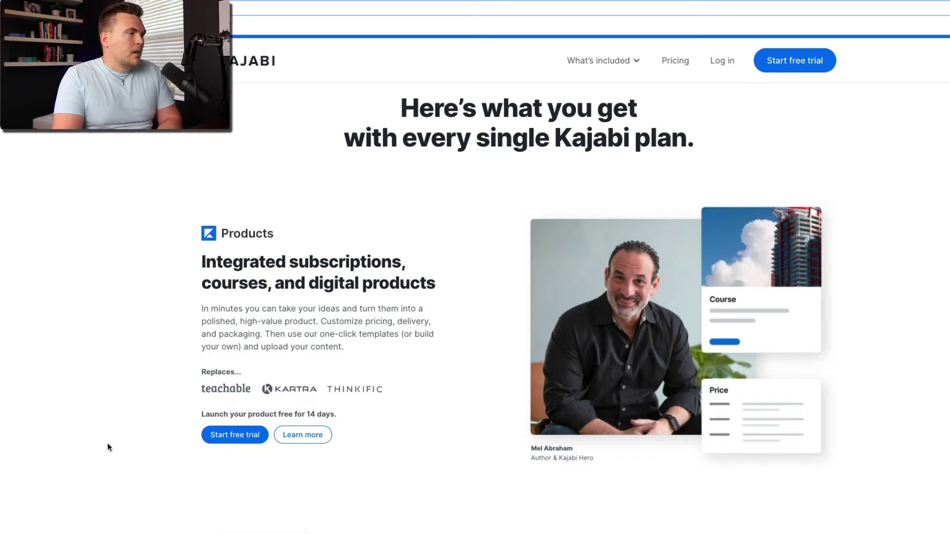
Step: Go to the Products page using 'Learn more' in the homepage Products section
{"action": "left_click", "coordinate": [324, 428]}
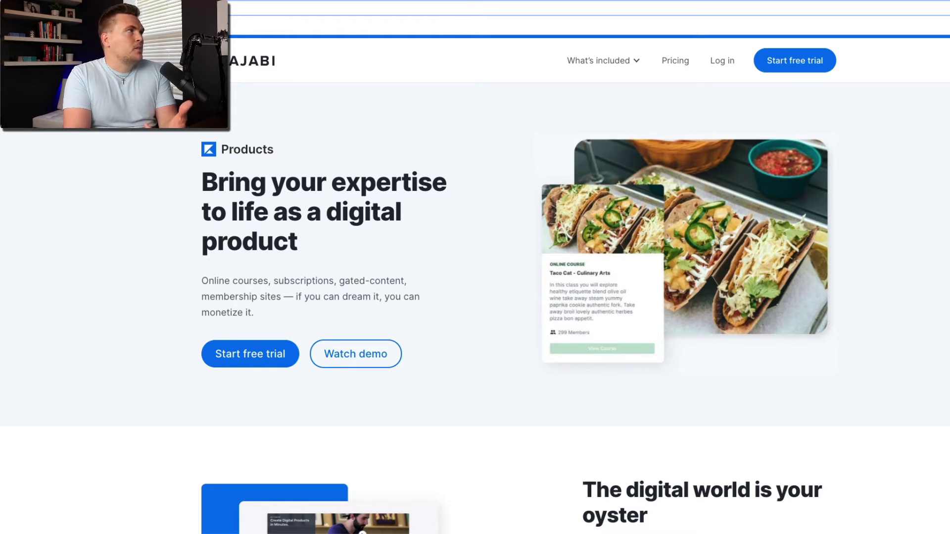
Step: Open a new browser tab and go to the suggested Kajabi admin address
{"action": "key", "text": "ctrl+t"}
{"action": "type", "text": "k"}
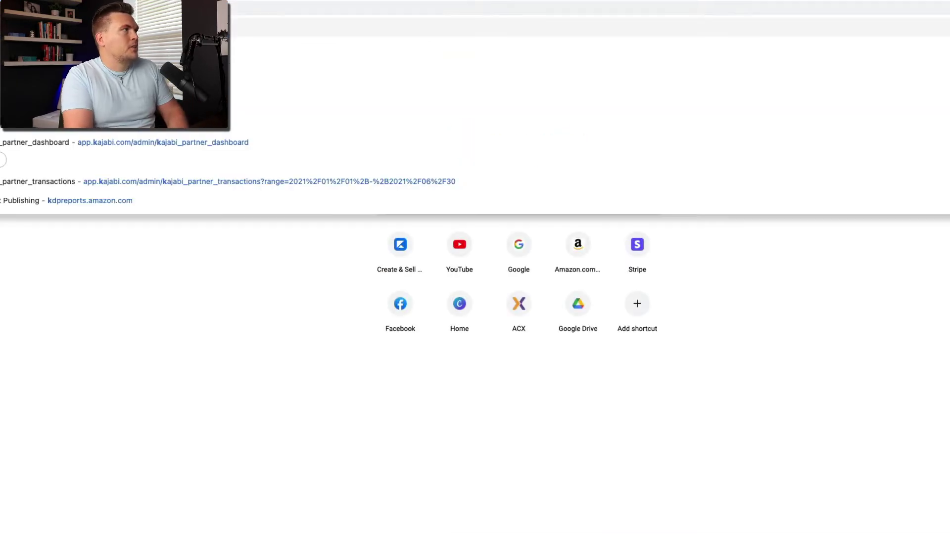
{"action": "key", "text": "Return"}
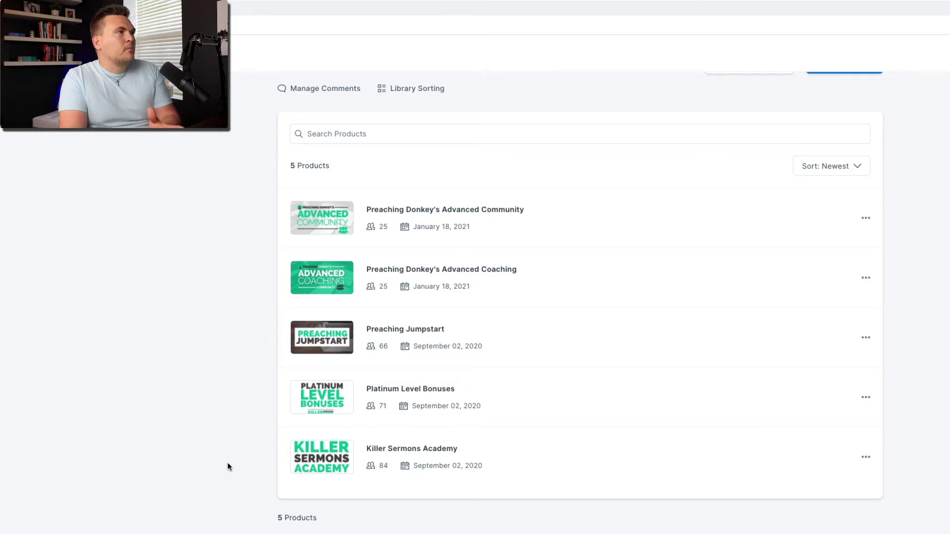
{"action": "scroll", "coordinate": [228, 464], "scroll_direction": "up", "scroll_amount": 1}
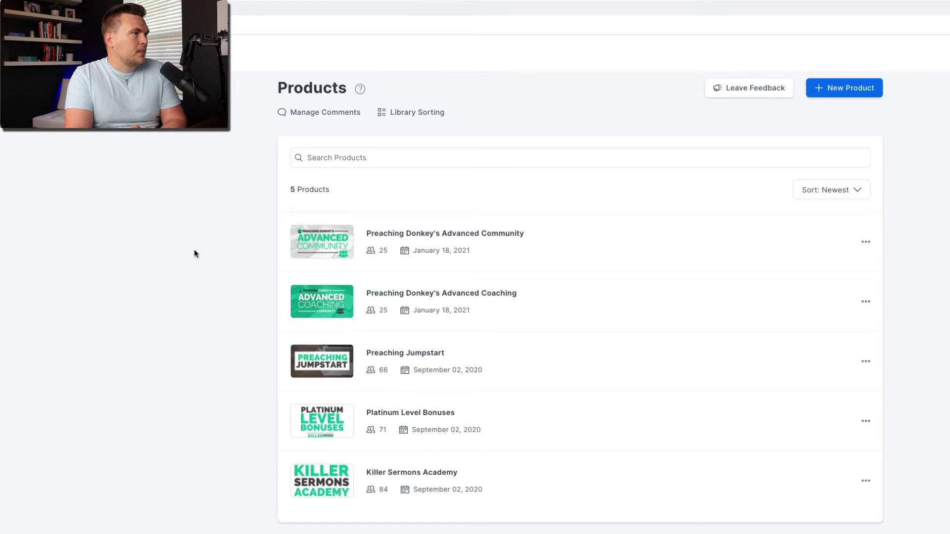
{"action": "scroll", "coordinate": [41, 401], "scroll_direction": "down", "scroll_amount": 2}
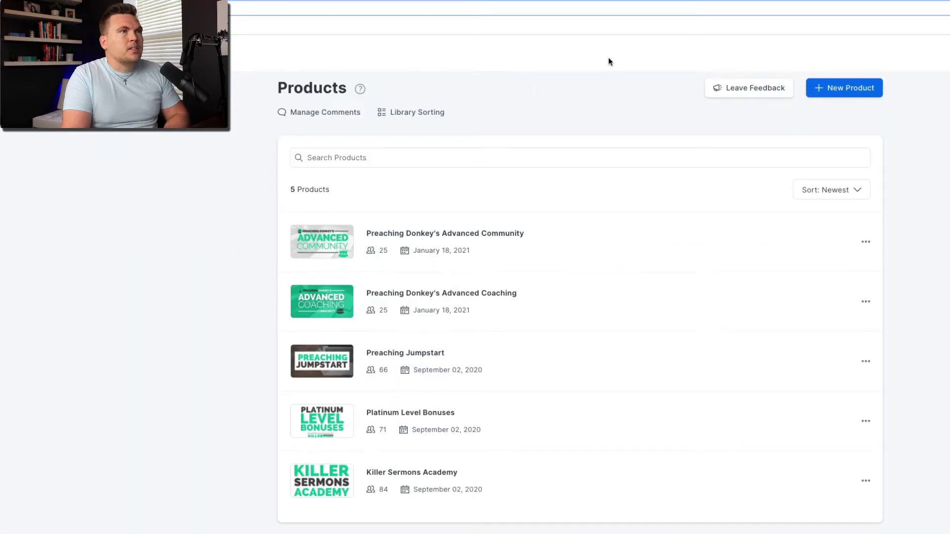
{"action": "left_click", "coordinate": [824, 98]}
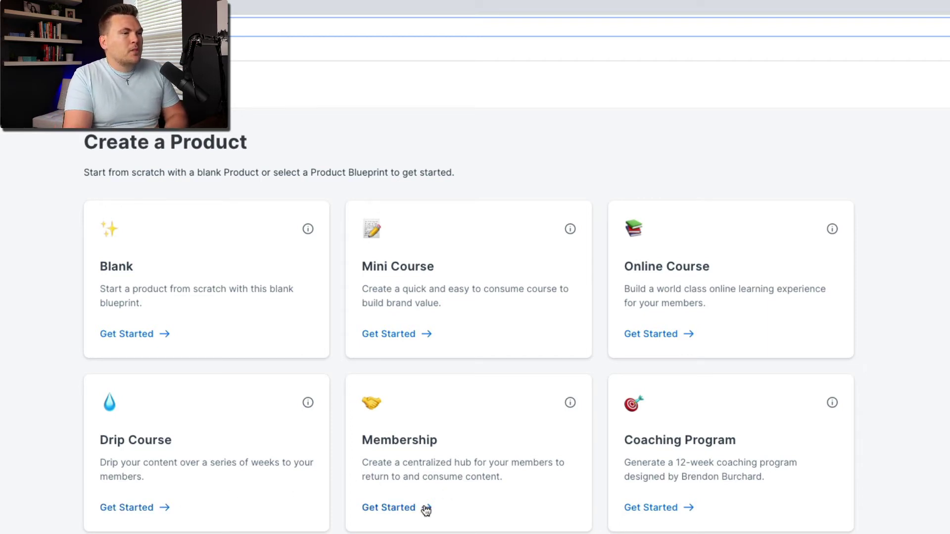
{"action": "scroll", "coordinate": [675, 519], "scroll_direction": "down", "scroll_amount": 1}
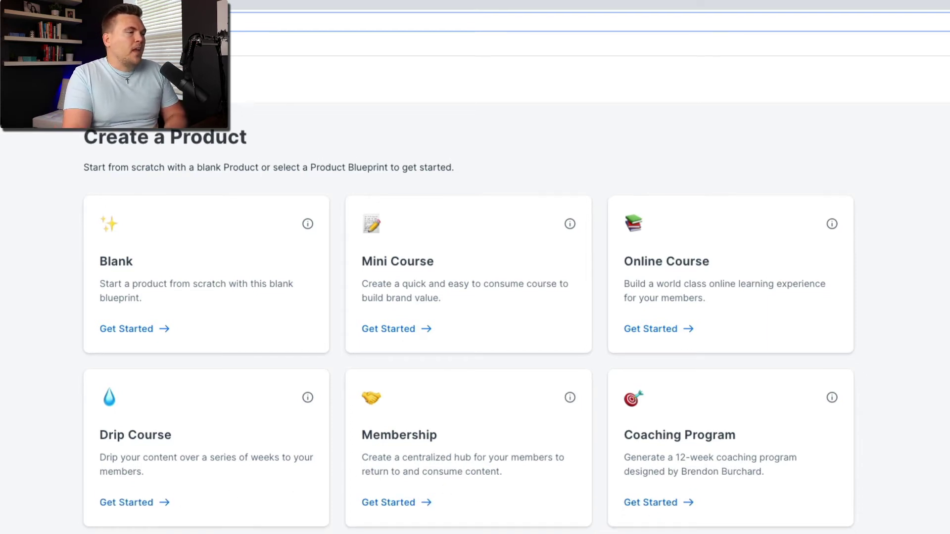
{"action": "scroll", "coordinate": [476, 297], "scroll_direction": "down", "scroll_amount": 3}
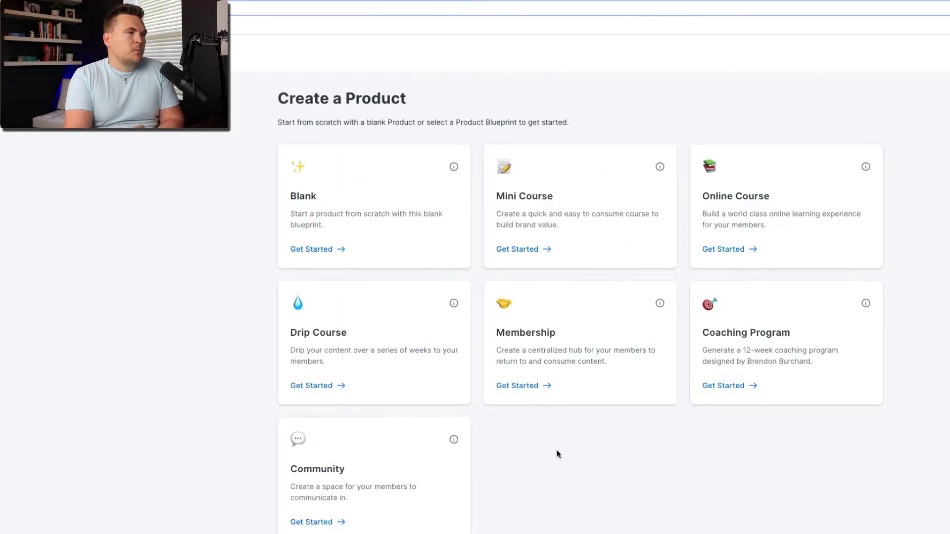
Step: Start a Mini Course from its blueprint card and focus the prefilled 'Mini Course' title
{"action": "left_click", "coordinate": [528, 254]}
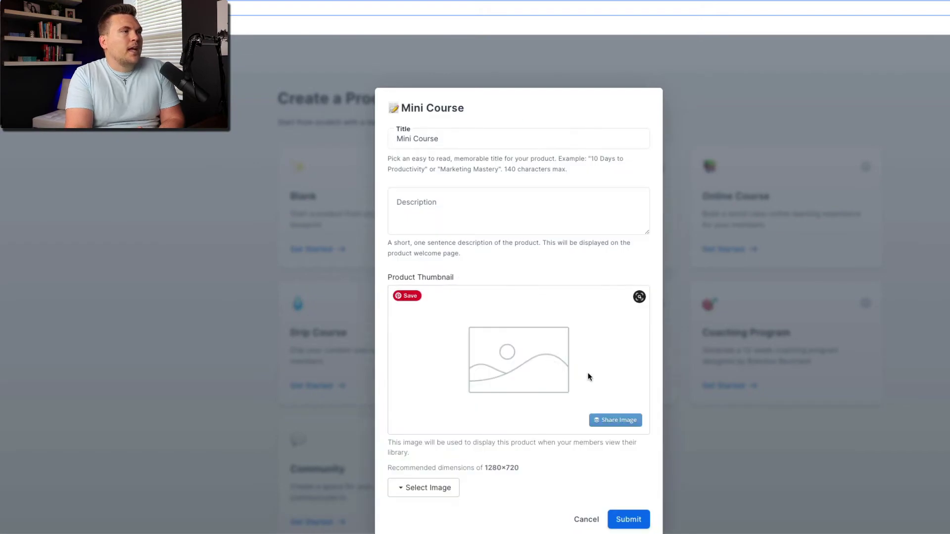
{"action": "left_click", "coordinate": [446, 120]}
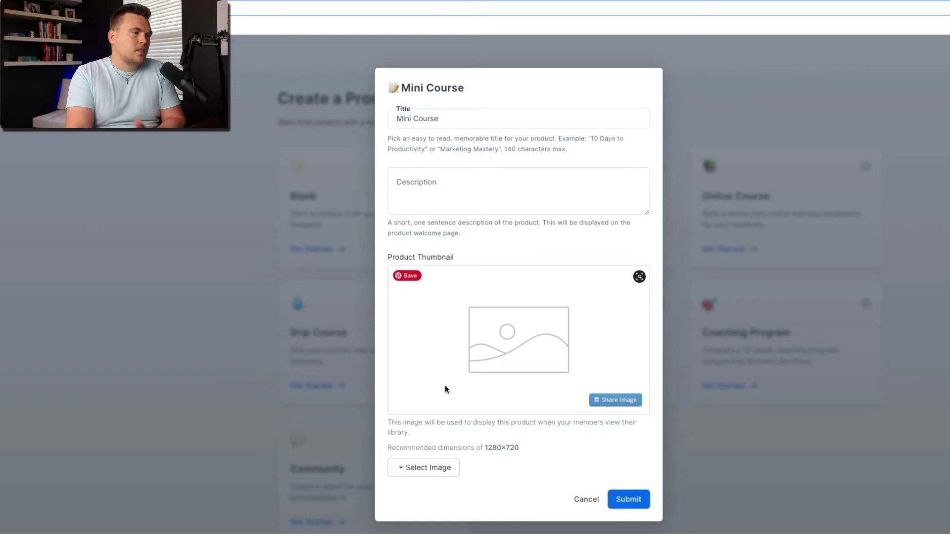
{"action": "left_click", "coordinate": [622, 502]}
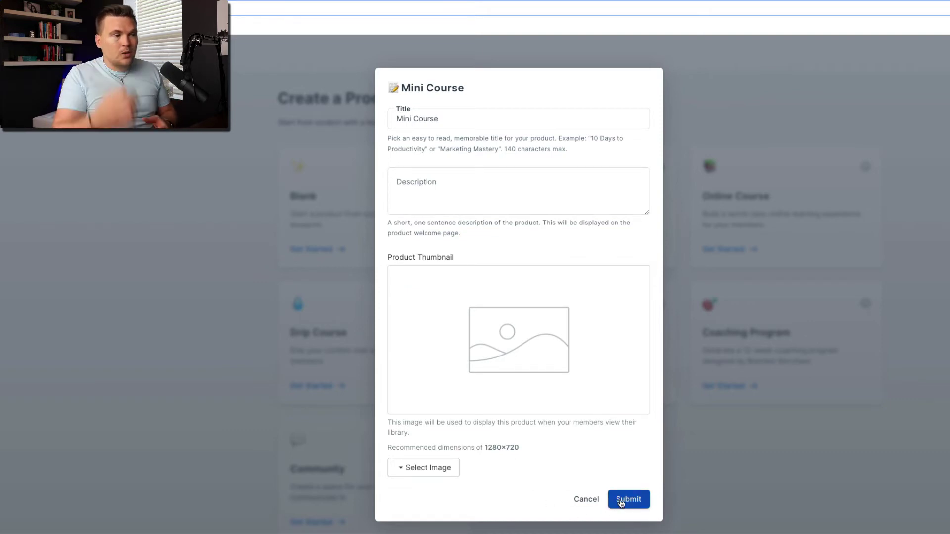
Step: Cancel the Mini Course creation dialog without saving the product
{"action": "left_click", "coordinate": [585, 504]}
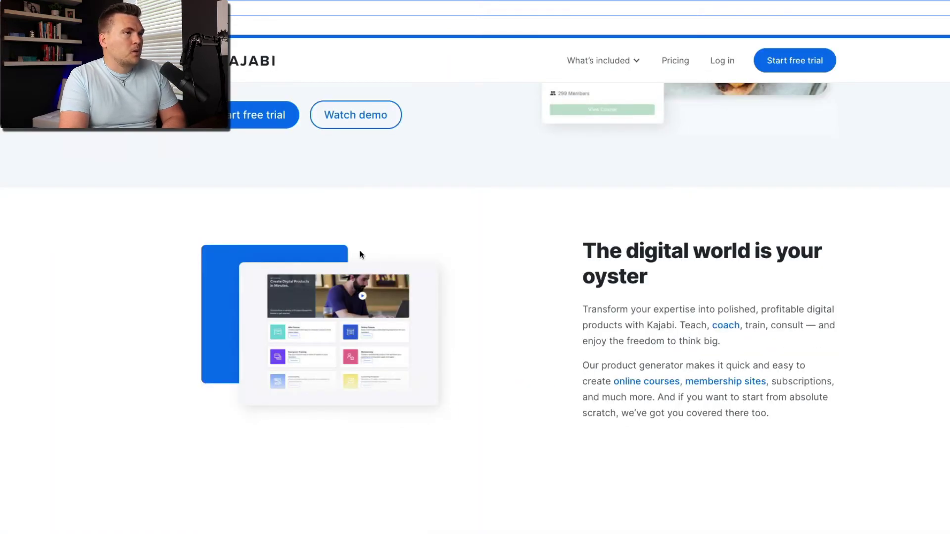
{"action": "scroll", "coordinate": [371, 263], "scroll_direction": "down", "scroll_amount": 1}
{"action": "scroll", "coordinate": [371, 263], "scroll_direction": "down", "scroll_amount": 4}
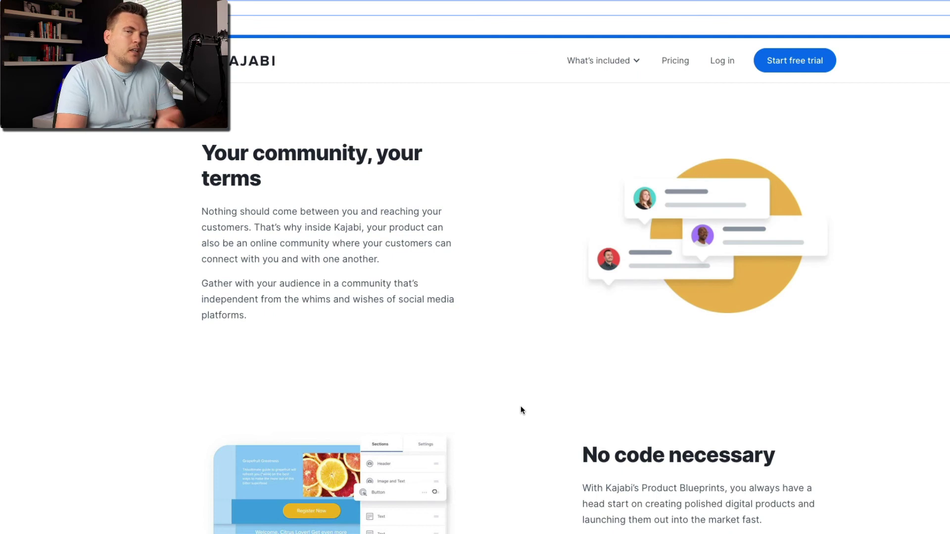
{"action": "scroll", "coordinate": [522, 414], "scroll_direction": "down", "scroll_amount": 4}
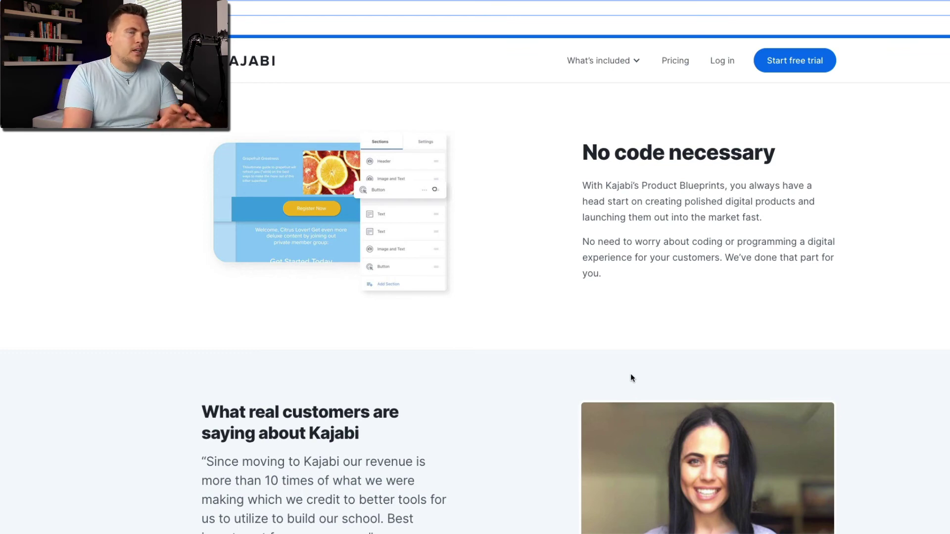
{"action": "scroll", "coordinate": [630, 374], "scroll_direction": "down", "scroll_amount": 3}
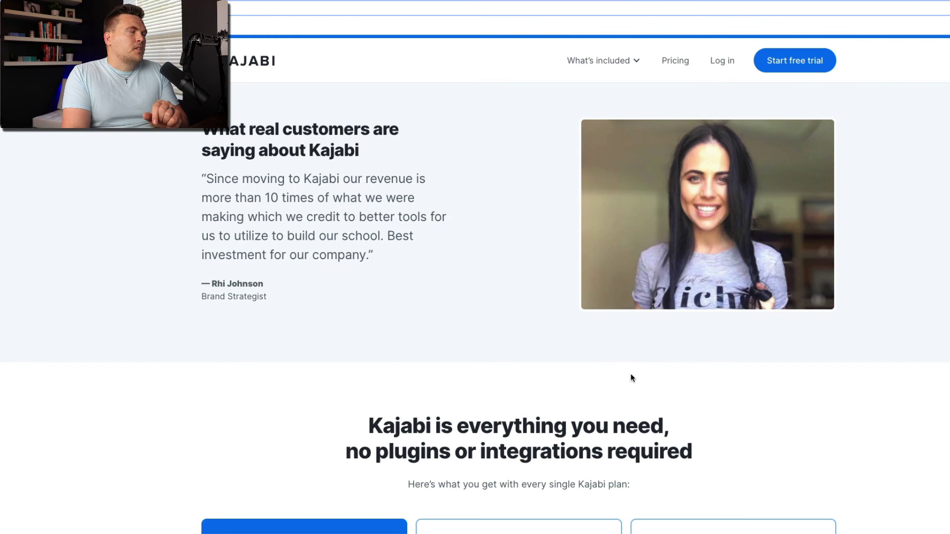
{"action": "scroll", "coordinate": [630, 378], "scroll_direction": "down", "scroll_amount": 1}
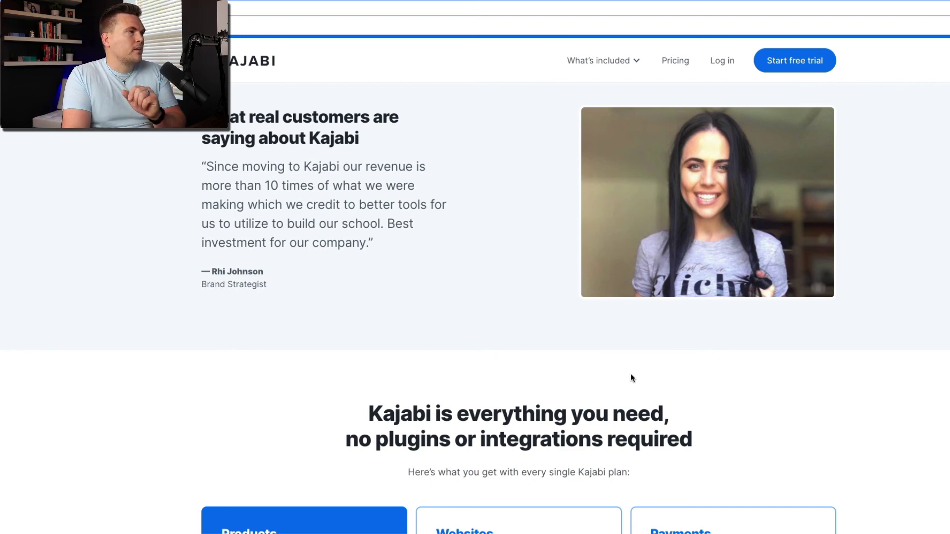
{"action": "scroll", "coordinate": [735, 412], "scroll_direction": "down", "scroll_amount": 2}
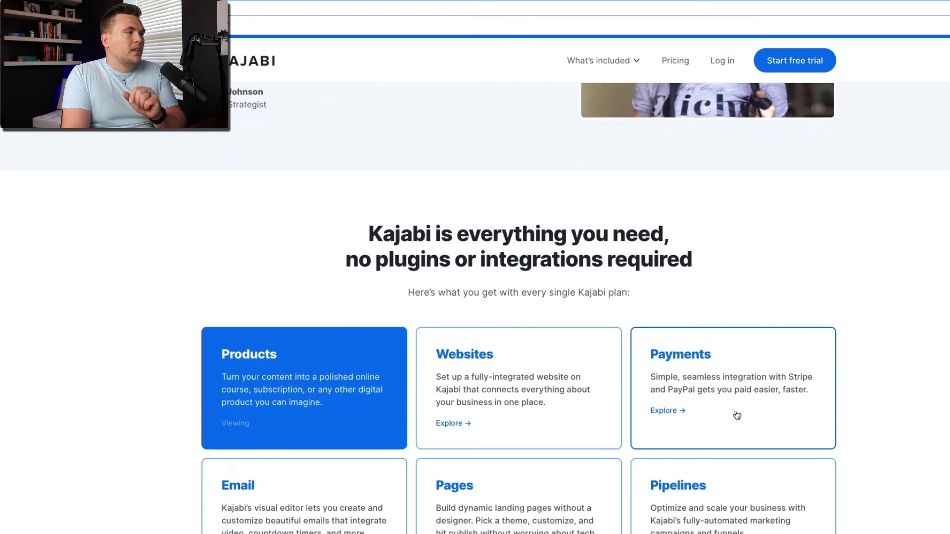
{"action": "scroll", "coordinate": [736, 416], "scroll_direction": "down", "scroll_amount": 1}
{"action": "scroll", "coordinate": [736, 416], "scroll_direction": "up", "scroll_amount": 1}
{"action": "scroll", "coordinate": [736, 416], "scroll_direction": "up", "scroll_amount": 3}
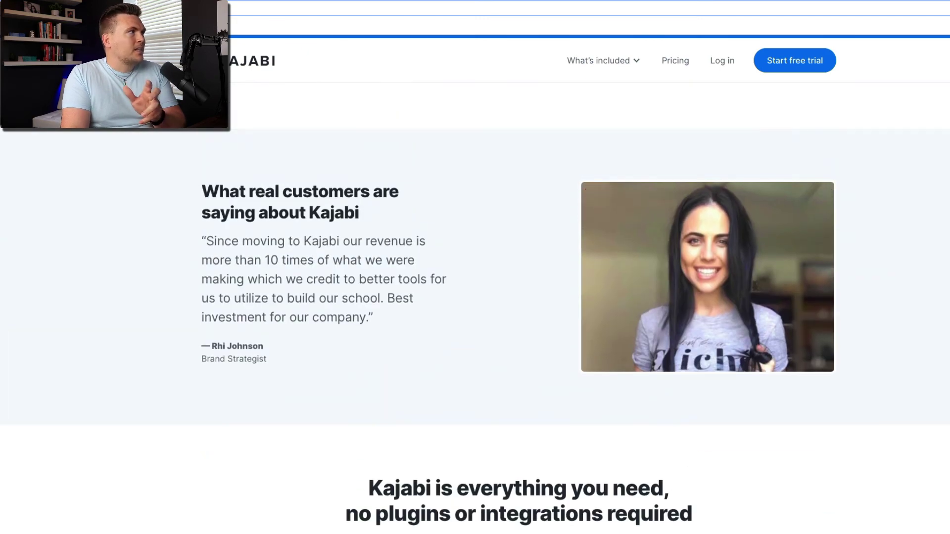
{"action": "scroll", "coordinate": [446, 405], "scroll_direction": "down", "scroll_amount": 5}
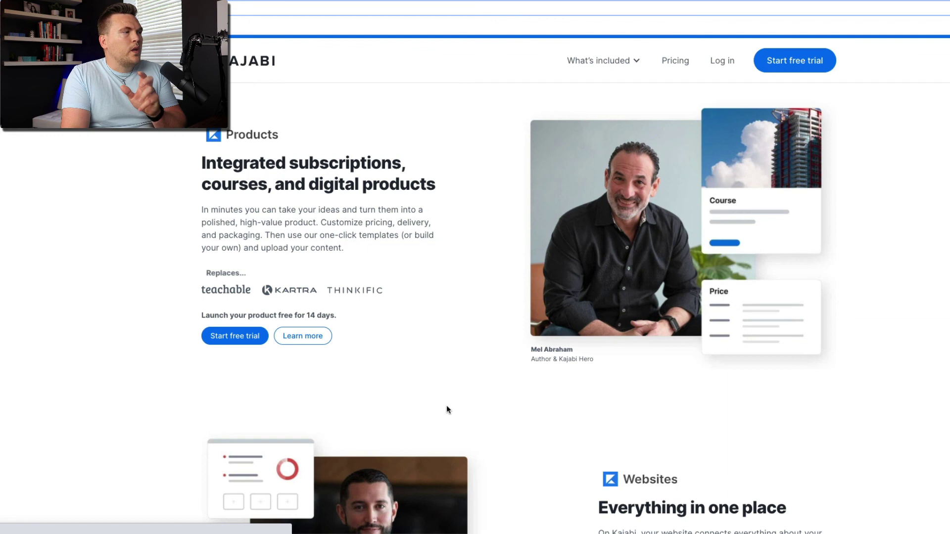
{"action": "scroll", "coordinate": [447, 405], "scroll_direction": "down", "scroll_amount": 1}
{"action": "scroll", "coordinate": [446, 409], "scroll_direction": "down", "scroll_amount": 2}
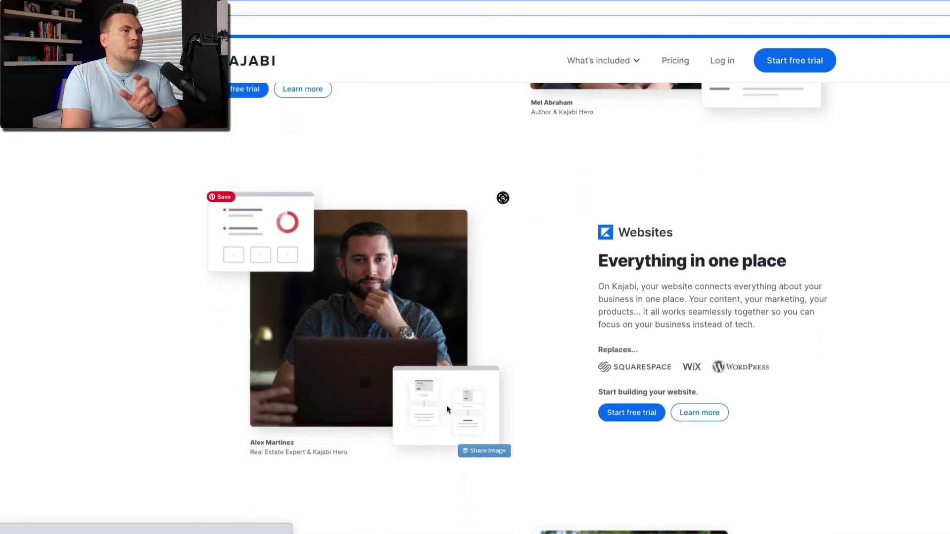